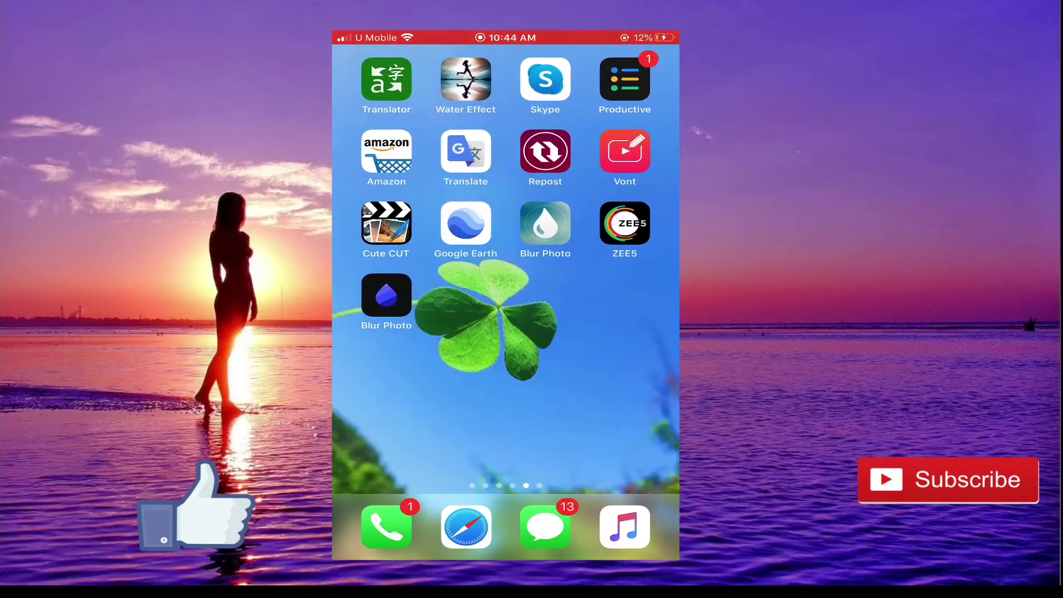
Open the Blur Photo app from the home screen to edit the yoga photo
click(386, 296)
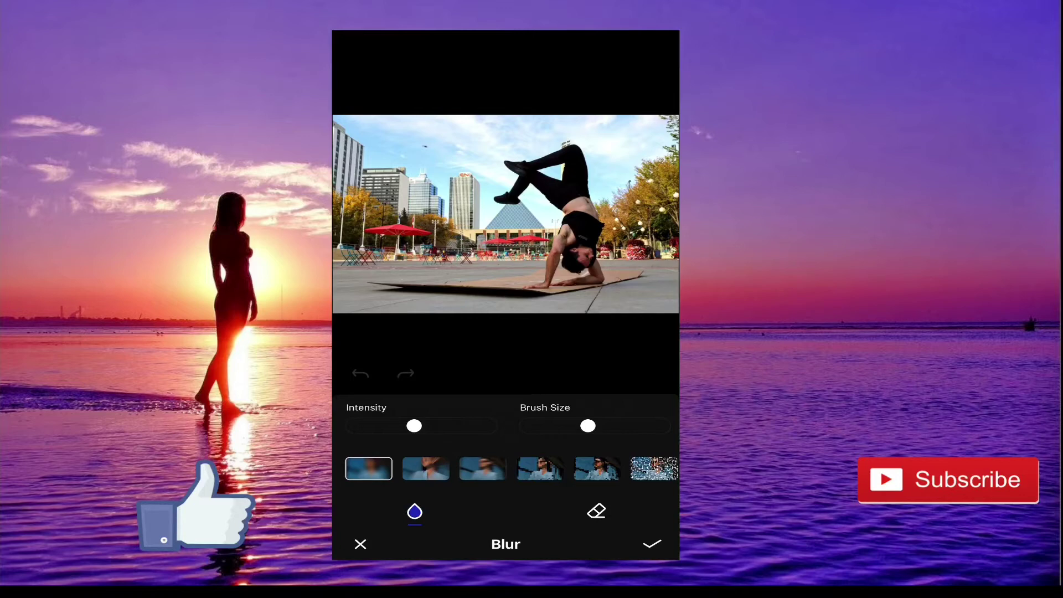
Set blur intensity to 54, enlarge the brush, and blur the plaza toward the top-left
drag(444, 425, 419, 426)
drag(594, 427, 615, 427)
drag(453, 248, 444, 253)
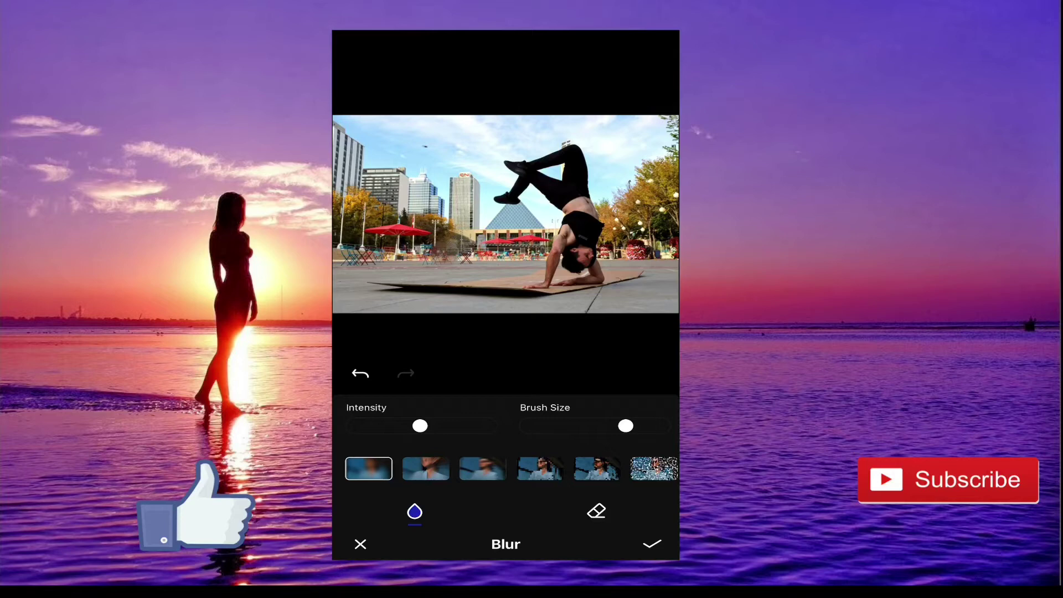
click(432, 250)
drag(626, 426, 615, 426)
mouse_move(436, 249)
mouse_down()
mouse_move(352, 138)
mouse_move(353, 225)
mouse_move(404, 290)
mouse_move(377, 222)
mouse_move(363, 118)
mouse_move(416, 302)
mouse_move(444, 241)
mouse_move(412, 146)
mouse_move(499, 129)
mouse_move(424, 145)
mouse_move(415, 175)
mouse_move(461, 154)
mouse_move(428, 163)
mouse_move(432, 150)
mouse_move(383, 131)
mouse_move(568, 130)
mouse_move(660, 143)
mouse_move(640, 172)
mouse_move(621, 151)
mouse_move(612, 189)
mouse_move(608, 178)
mouse_up()
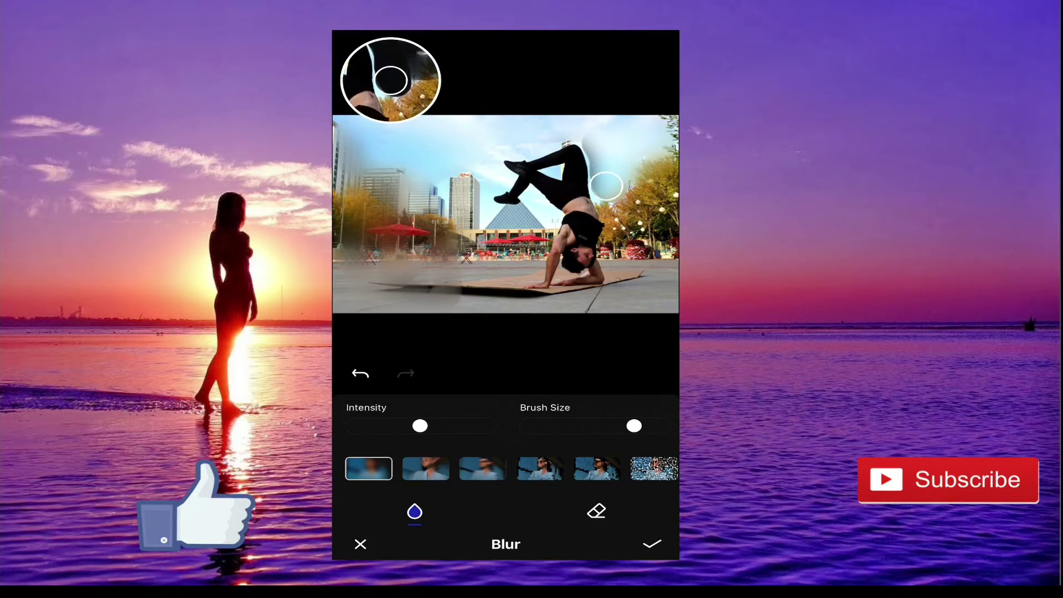
Blur the background along the dancer's torso and right side, leaving her sharp
mouse_move(608, 191)
mouse_down()
mouse_move(629, 285)
mouse_move(515, 299)
mouse_move(500, 290)
mouse_move(523, 263)
mouse_move(539, 210)
mouse_move(486, 222)
mouse_move(473, 204)
mouse_move(484, 171)
mouse_move(441, 192)
mouse_move(423, 232)
mouse_move(411, 172)
mouse_move(379, 267)
mouse_move(349, 220)
mouse_move(363, 143)
mouse_move(429, 308)
mouse_move(438, 169)
mouse_move(405, 299)
mouse_move(376, 123)
mouse_move(389, 300)
mouse_move(479, 275)
mouse_move(469, 237)
mouse_move(432, 251)
mouse_move(400, 288)
mouse_move(502, 246)
mouse_move(507, 316)
mouse_move(621, 300)
mouse_move(660, 197)
mouse_move(653, 257)
mouse_move(639, 189)
mouse_move(659, 143)
mouse_move(535, 116)
mouse_move(411, 215)
mouse_move(366, 123)
mouse_move(358, 280)
mouse_move(354, 155)
mouse_move(402, 271)
mouse_move(383, 184)
mouse_move(440, 264)
mouse_move(397, 145)
mouse_move(448, 244)
mouse_move(369, 159)
mouse_move(444, 286)
mouse_move(389, 184)
mouse_move(432, 267)
mouse_move(379, 240)
mouse_move(379, 156)
mouse_move(465, 234)
mouse_move(361, 133)
mouse_move(425, 307)
mouse_move(553, 313)
mouse_move(480, 293)
mouse_move(640, 280)
mouse_move(660, 171)
mouse_move(607, 129)
mouse_move(542, 121)
mouse_move(459, 235)
mouse_move(550, 315)
mouse_move(637, 190)
mouse_move(586, 138)
mouse_move(453, 277)
mouse_move(625, 289)
mouse_move(662, 158)
mouse_move(664, 241)
mouse_move(566, 300)
mouse_move(388, 248)
mouse_move(357, 179)
mouse_move(407, 236)
mouse_move(393, 264)
mouse_move(544, 312)
mouse_move(657, 247)
mouse_move(640, 150)
mouse_move(579, 123)
mouse_move(499, 118)
mouse_move(519, 143)
mouse_move(554, 139)
mouse_up()
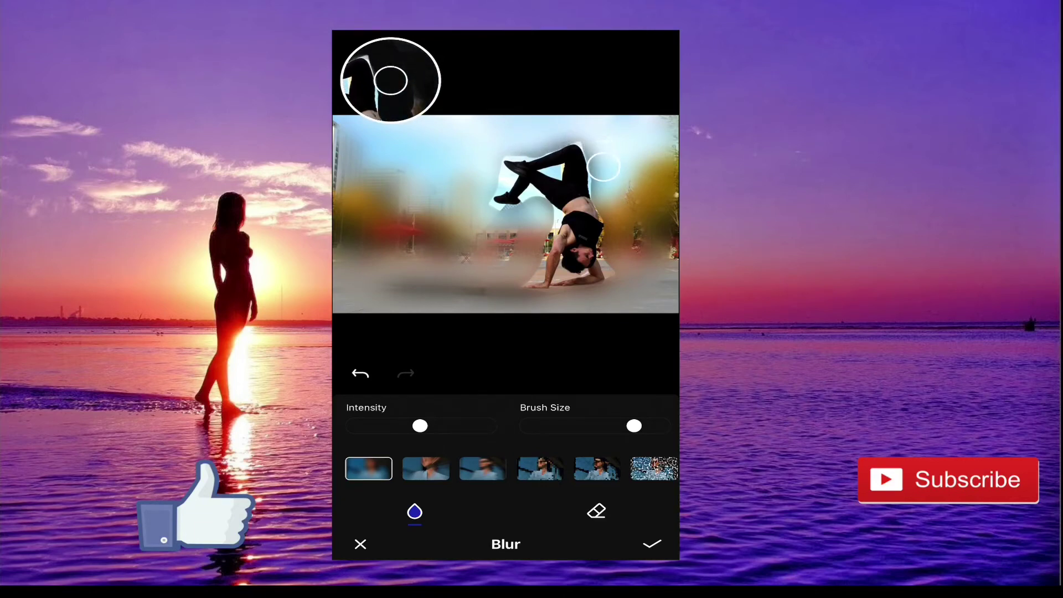
mouse_move(605, 171)
mouse_down()
mouse_move(624, 225)
mouse_move(609, 297)
mouse_move(524, 300)
mouse_move(507, 265)
mouse_move(534, 205)
mouse_move(499, 218)
mouse_move(483, 208)
mouse_move(490, 157)
mouse_move(584, 129)
mouse_move(609, 185)
mouse_up()
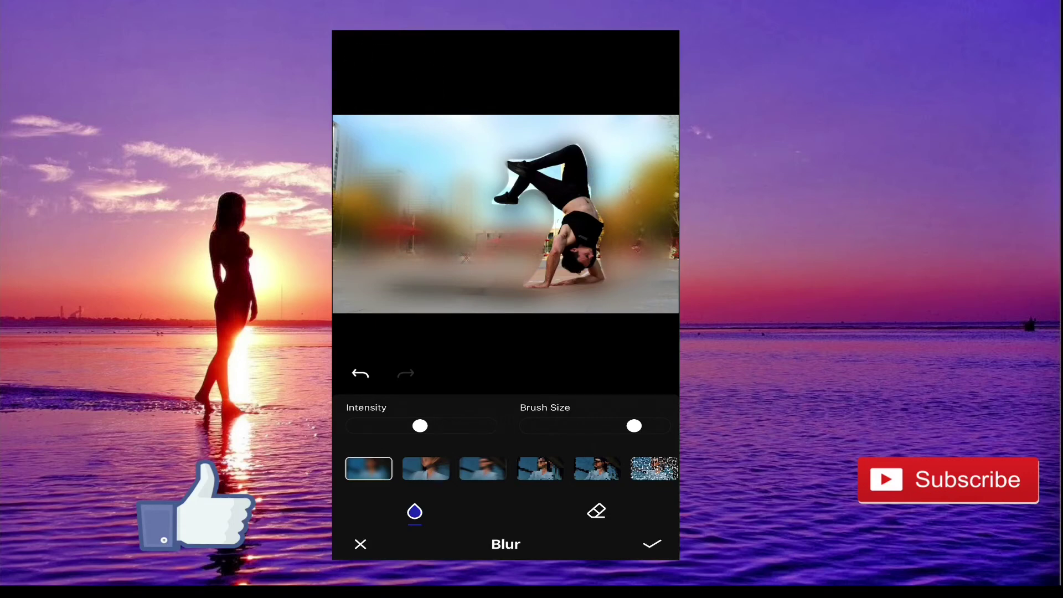
Preview motion, pixelate, crystallize, halftone, grayscale and other styles, then apply radial zoom blur
drag(598, 469, 535, 468)
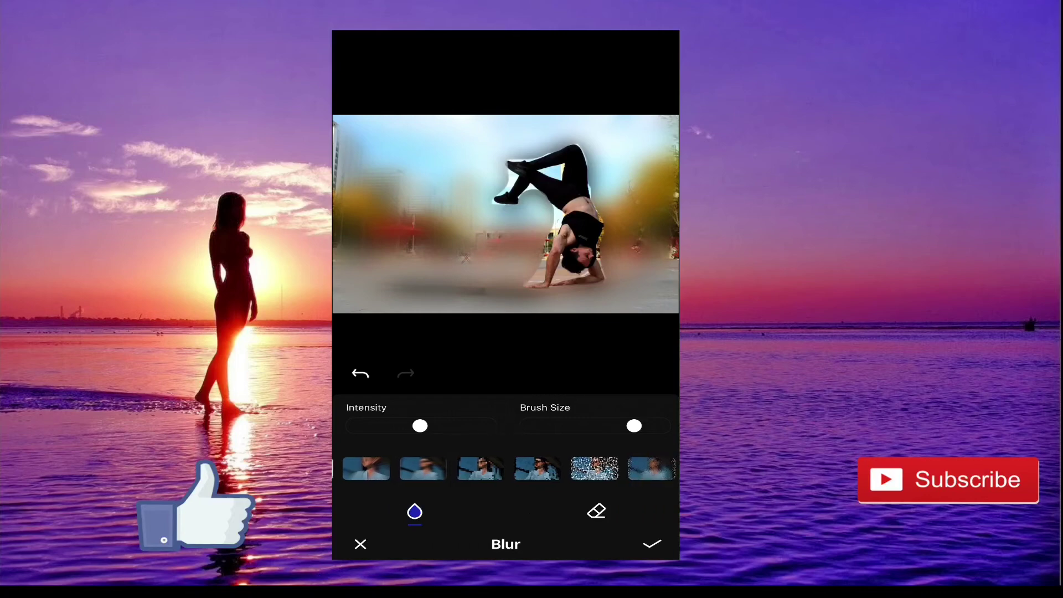
click(423, 468)
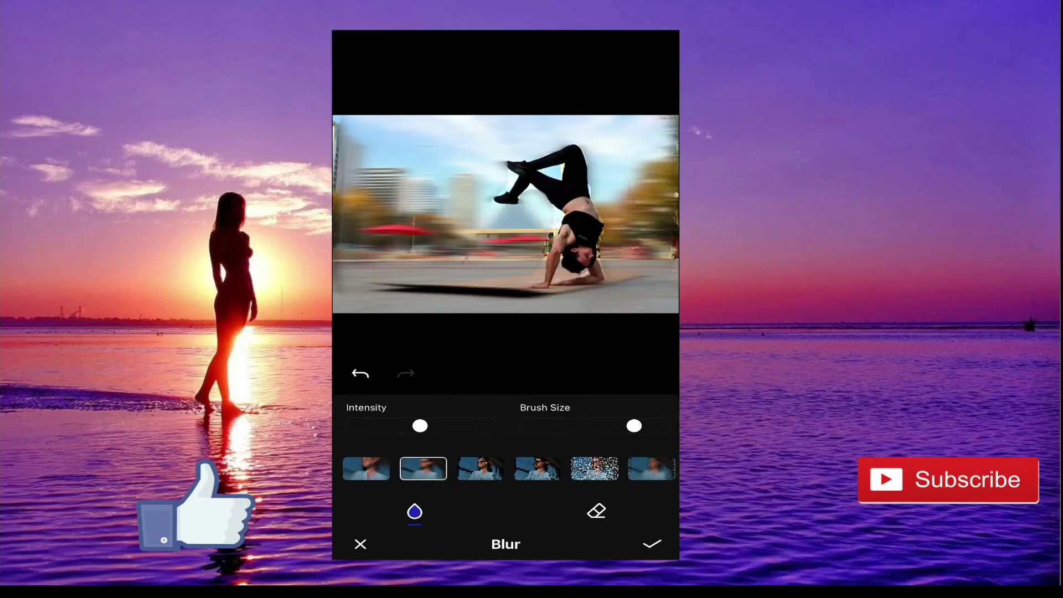
click(481, 468)
click(537, 469)
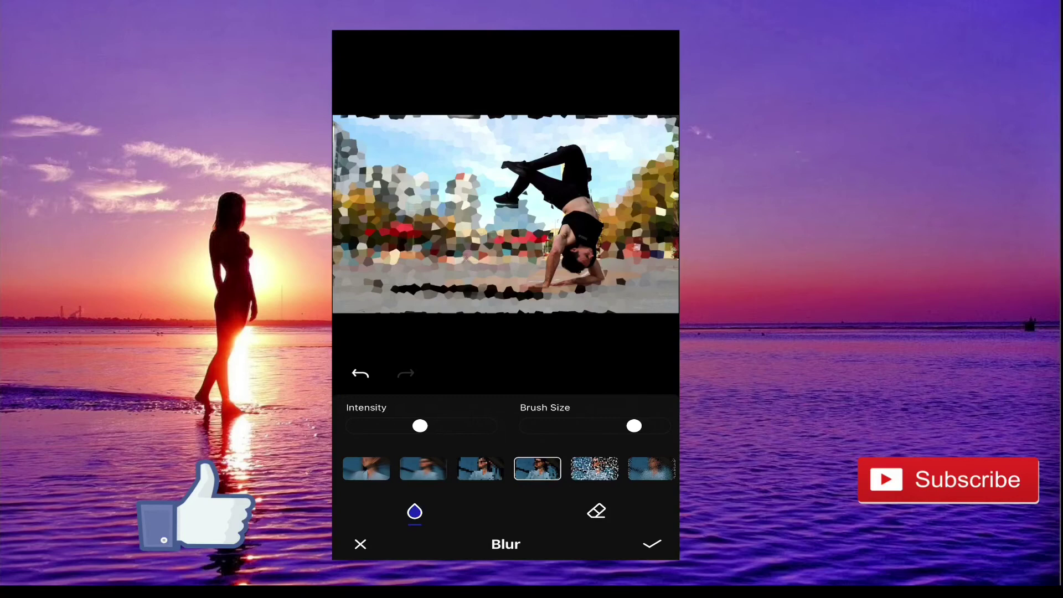
drag(623, 469, 516, 469)
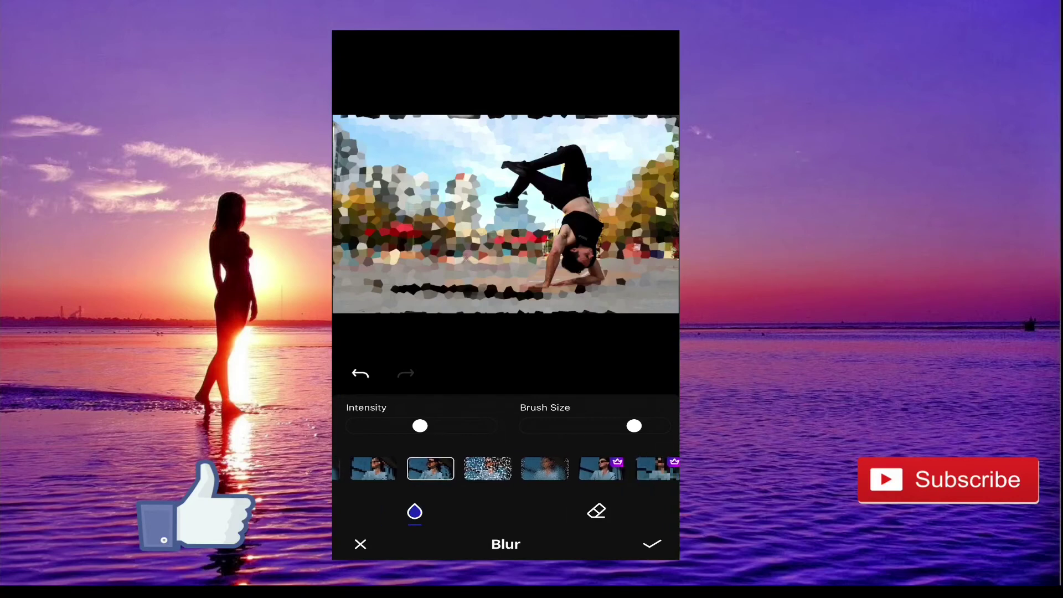
click(488, 468)
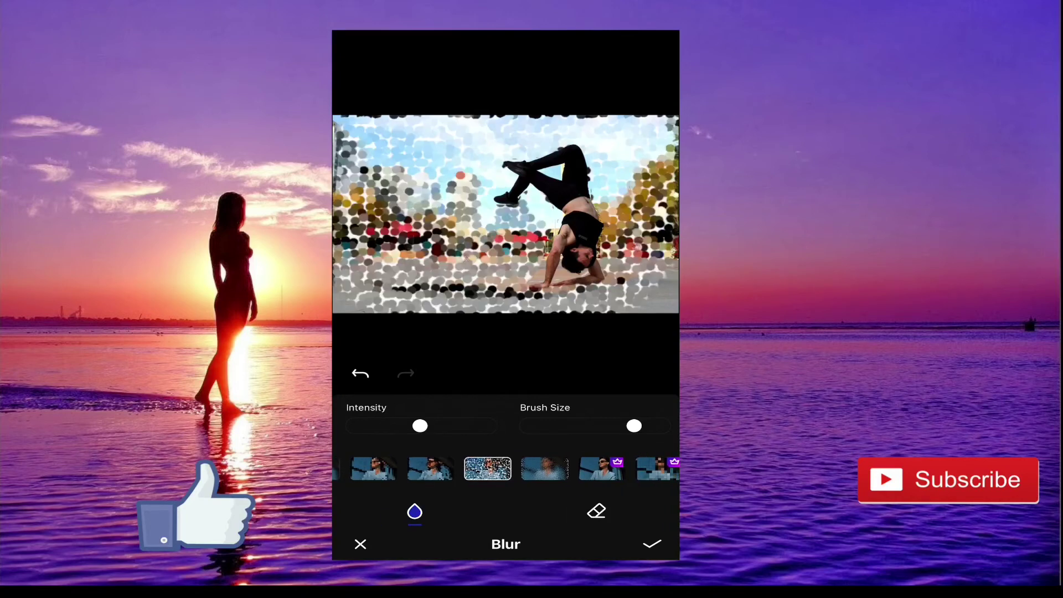
drag(599, 469, 488, 469)
click(492, 468)
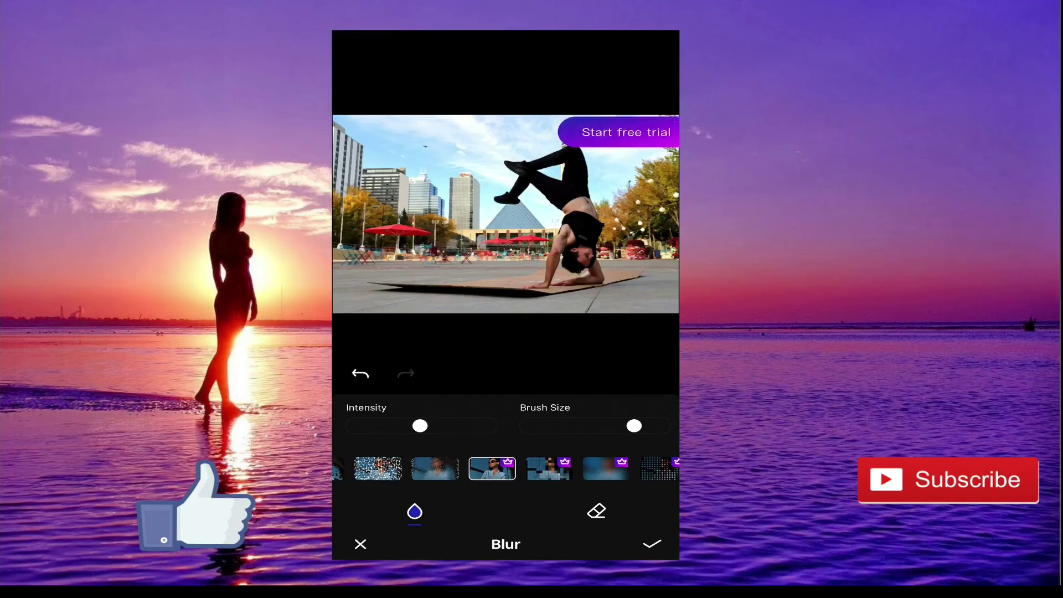
drag(549, 469, 492, 469)
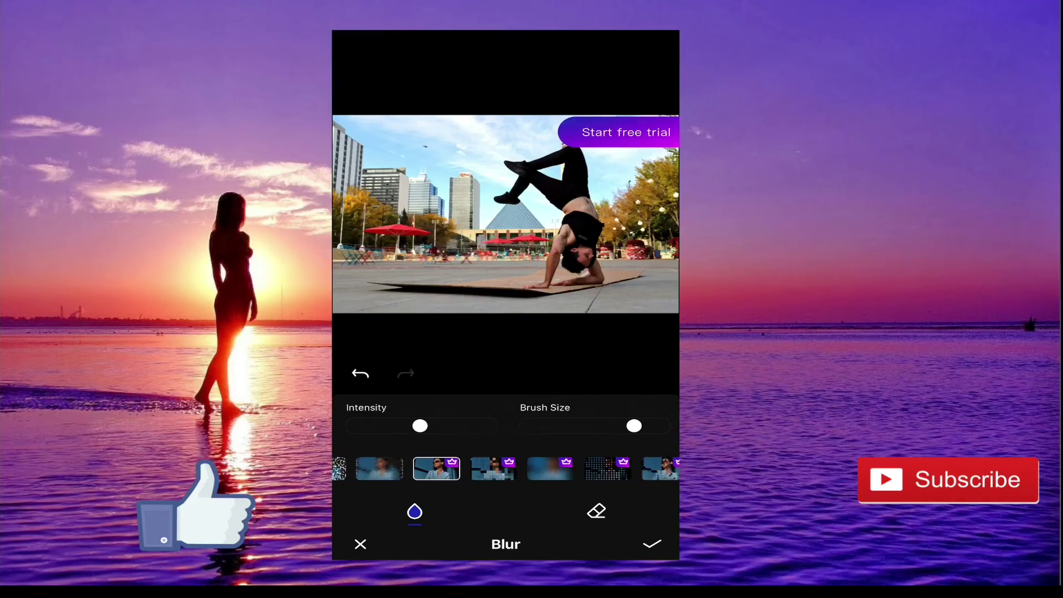
click(610, 468)
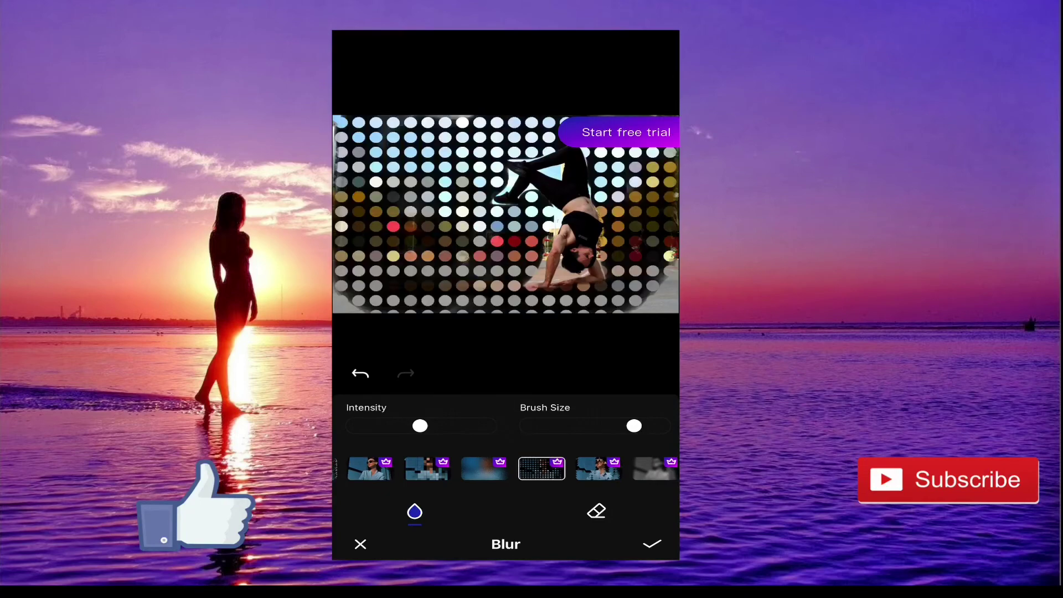
scroll(506, 467, right, 5)
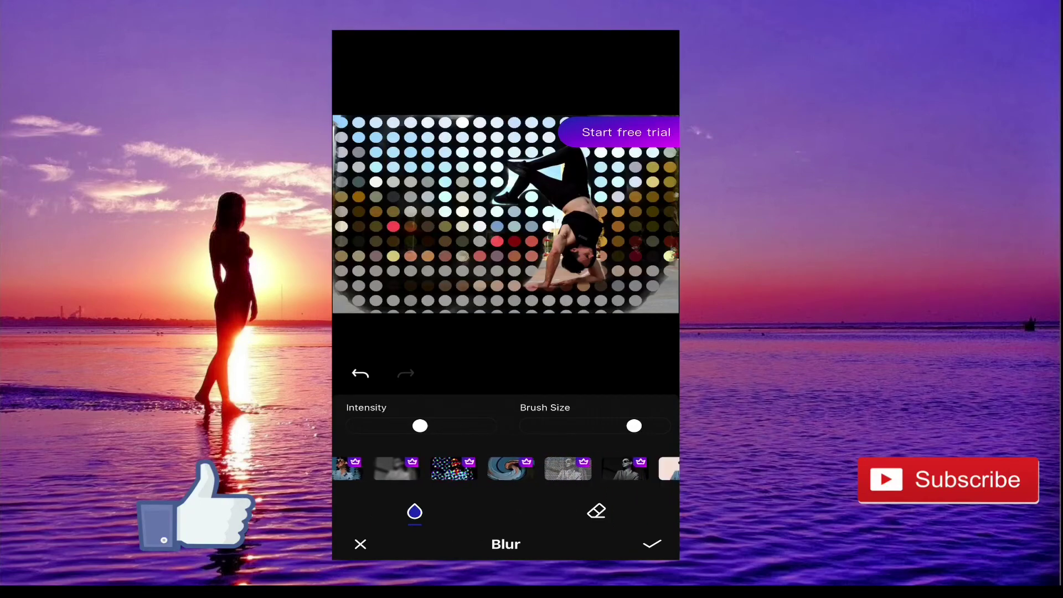
click(446, 468)
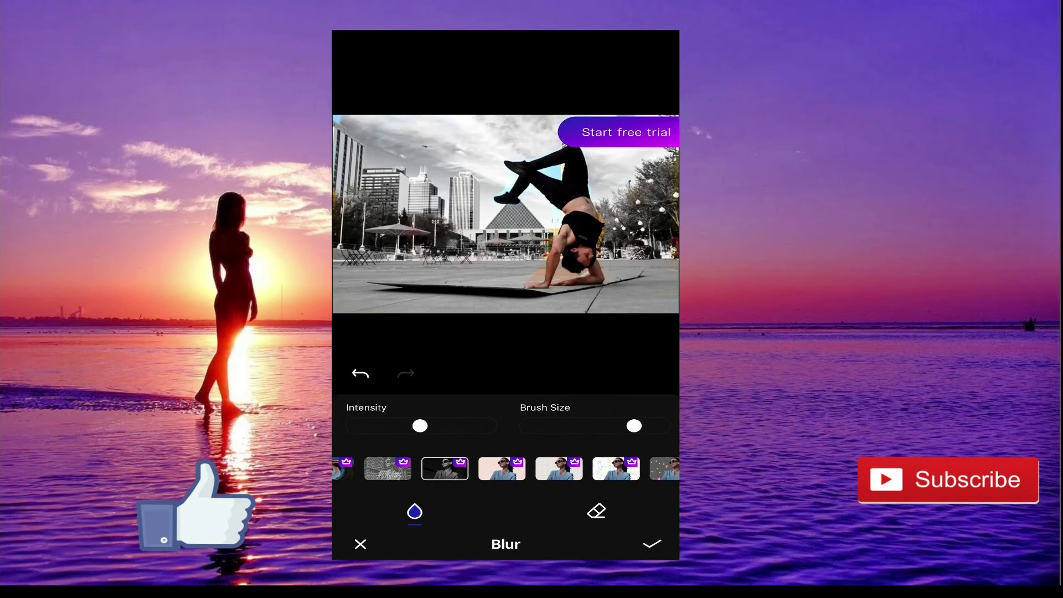
scroll(506, 467, right, 3)
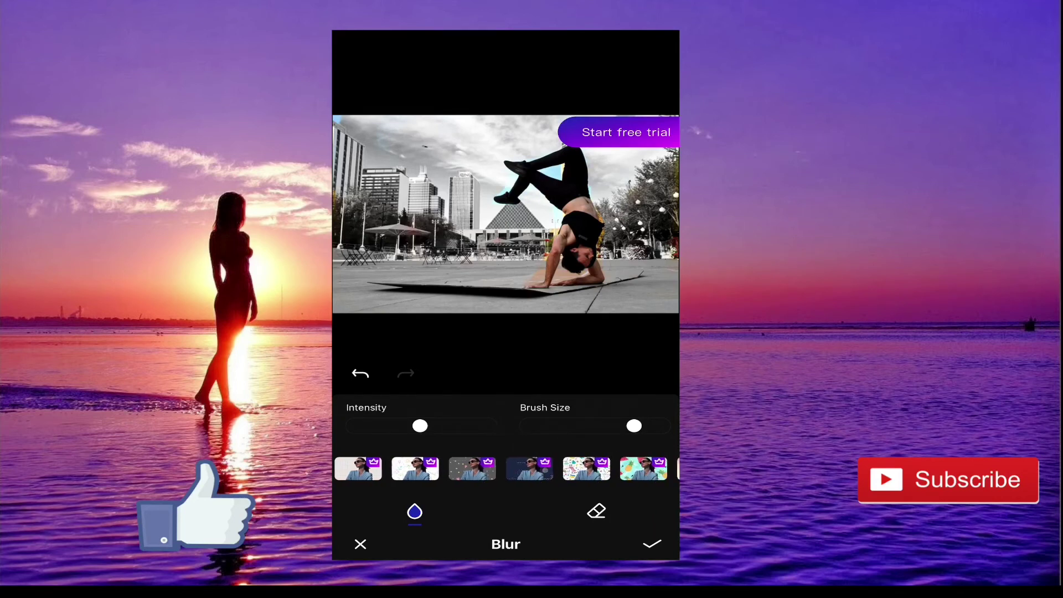
click(475, 468)
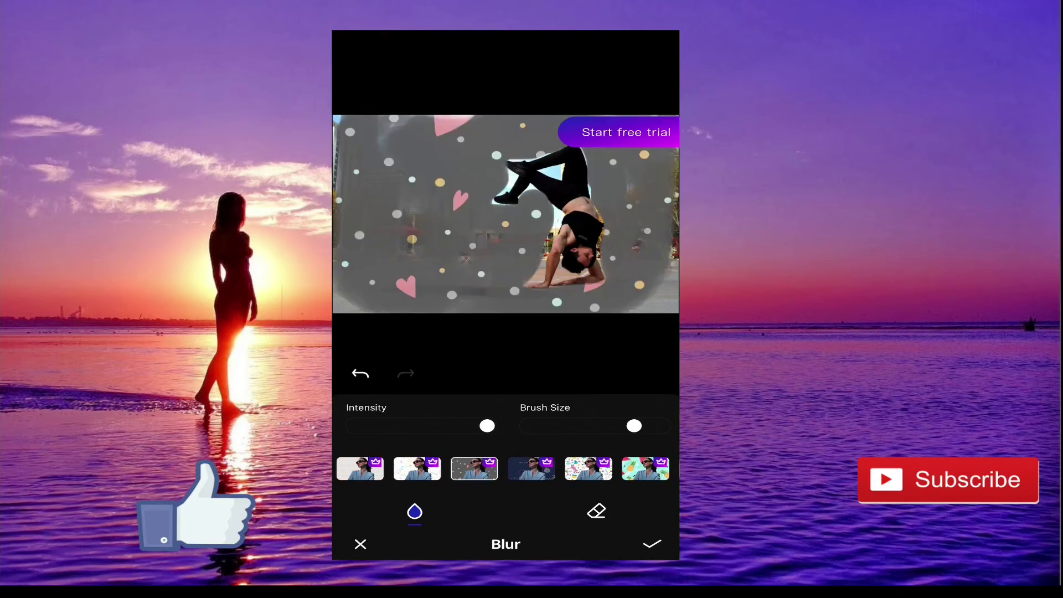
scroll(506, 468, right, 3)
click(584, 468)
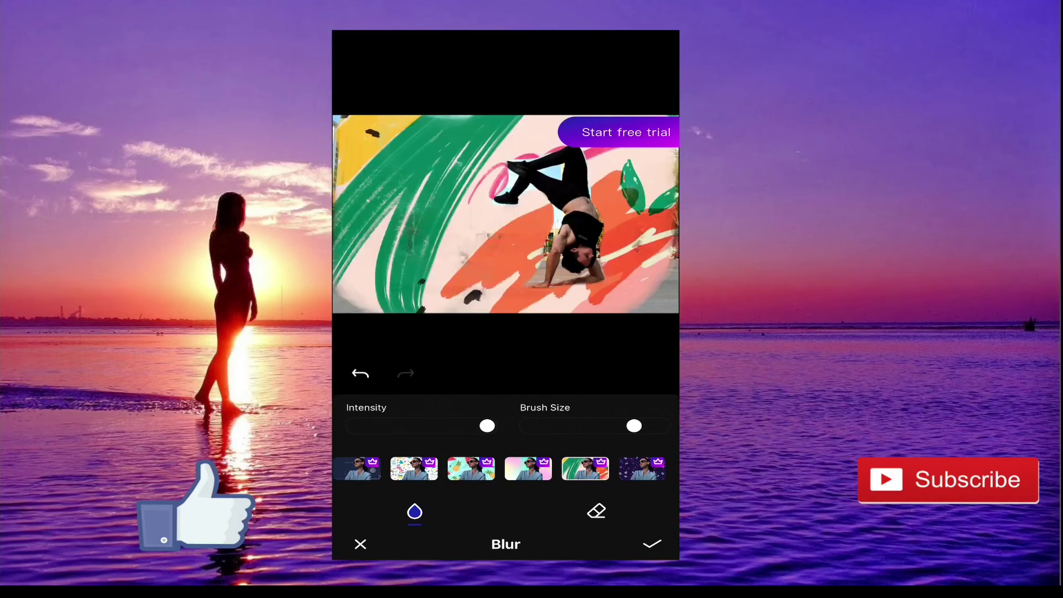
scroll(505, 468, left, 5)
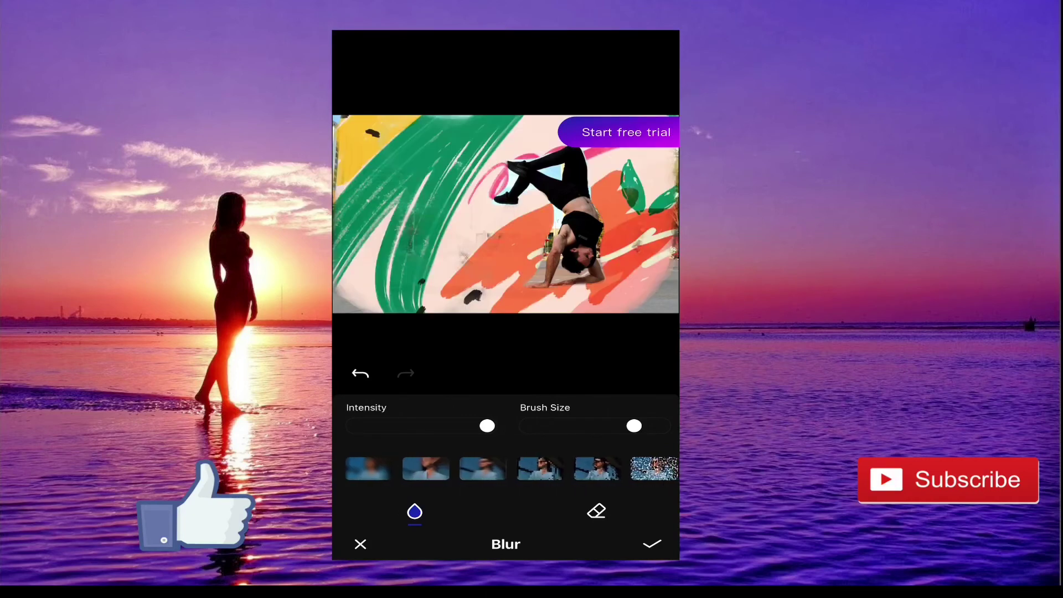
click(425, 468)
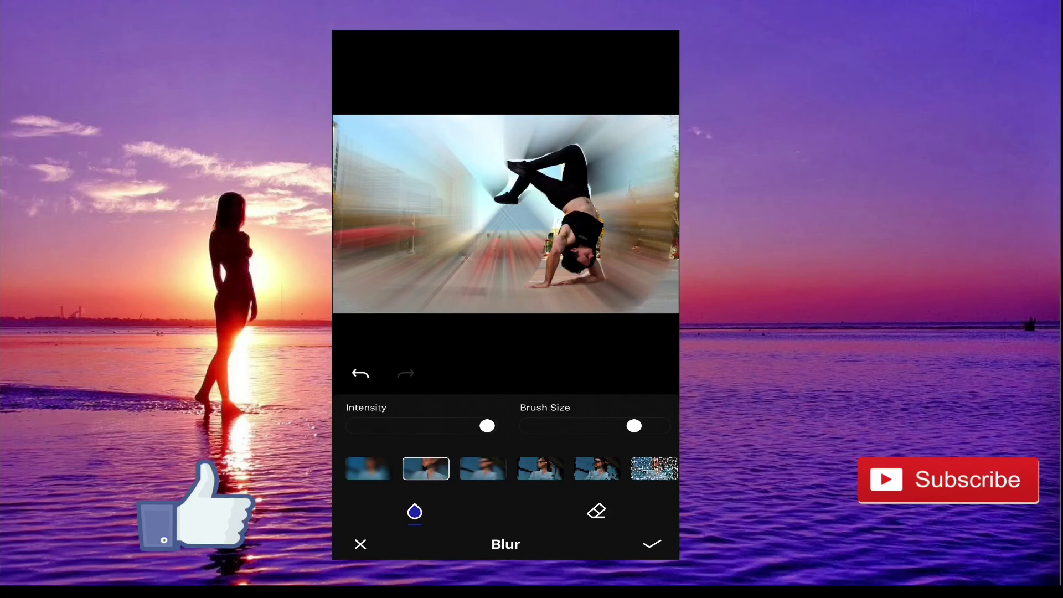
Commit the radial zoom blur, briefly reopening and closing the blur adjustments
click(652, 544)
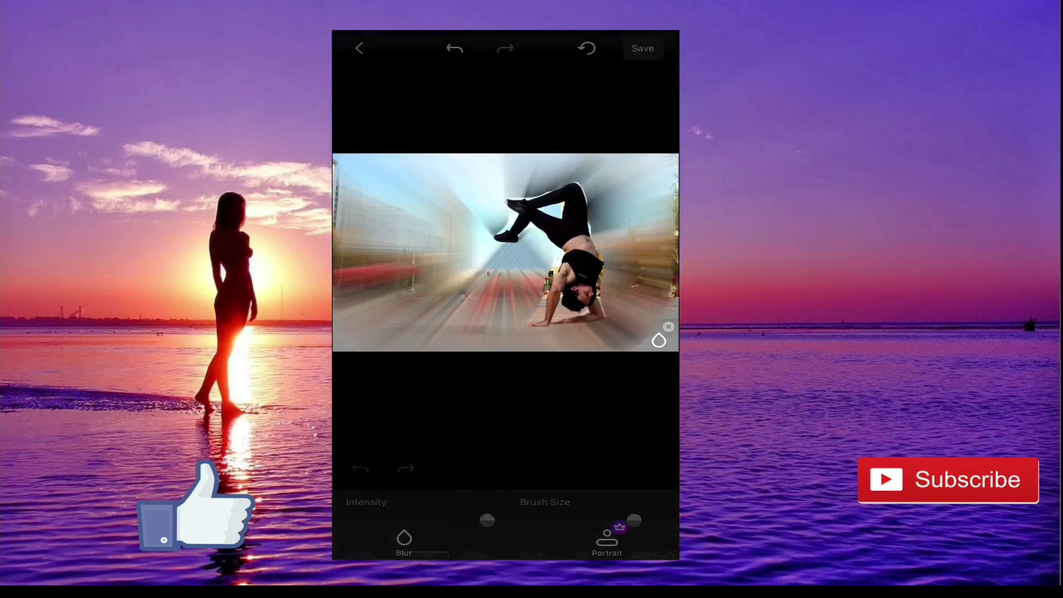
click(404, 542)
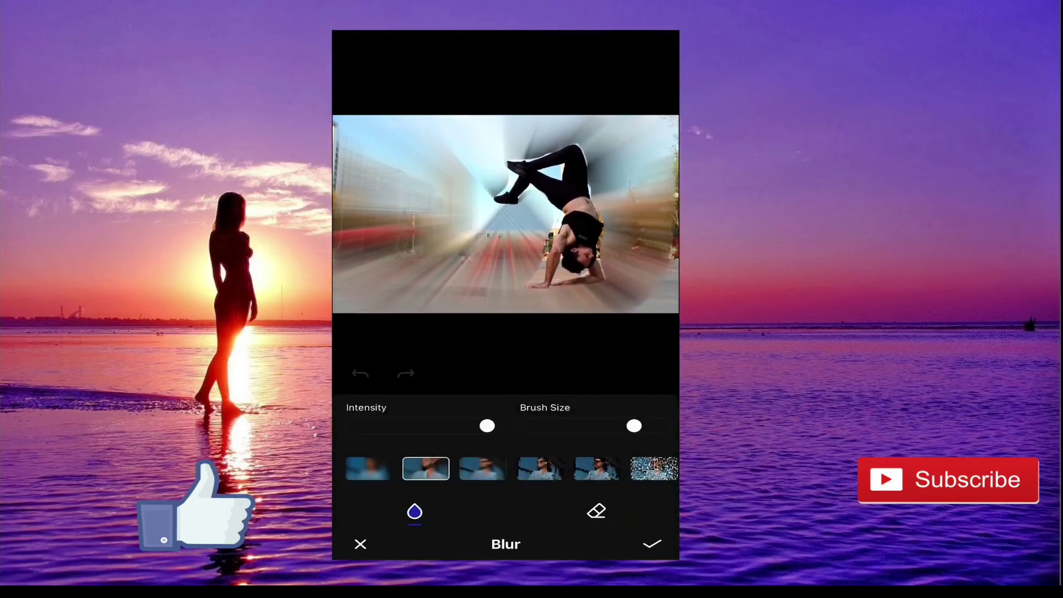
click(653, 544)
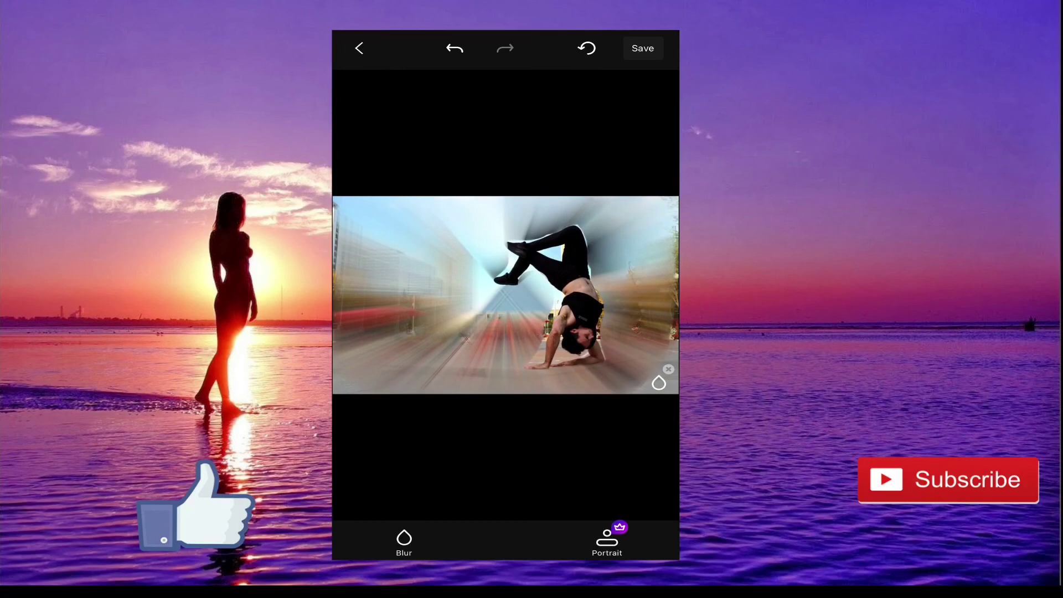
Save the zoom-blurred headstand photo to the album and dismiss the share options
click(643, 48)
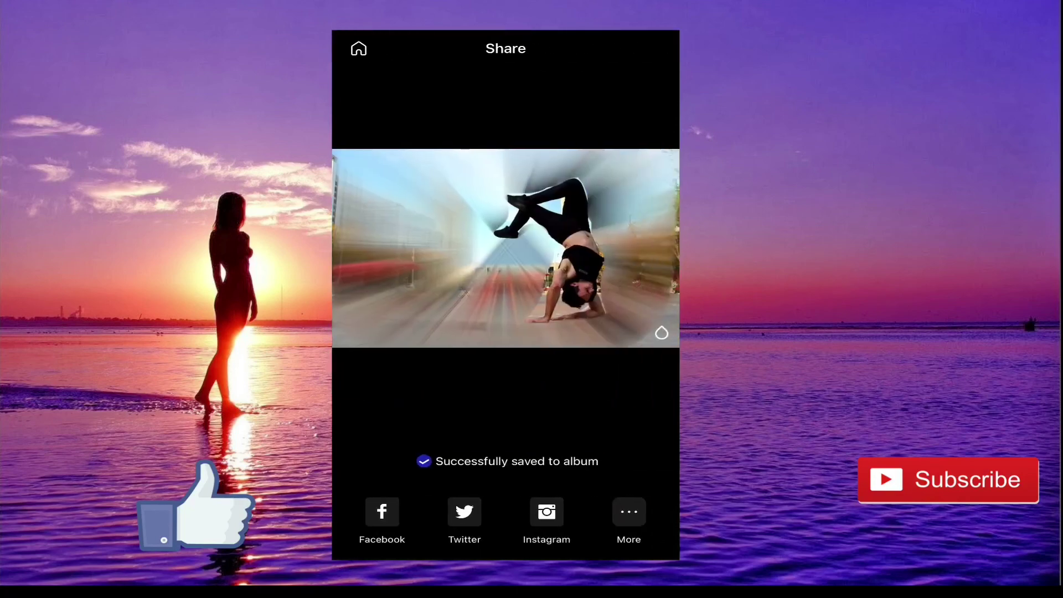
click(629, 512)
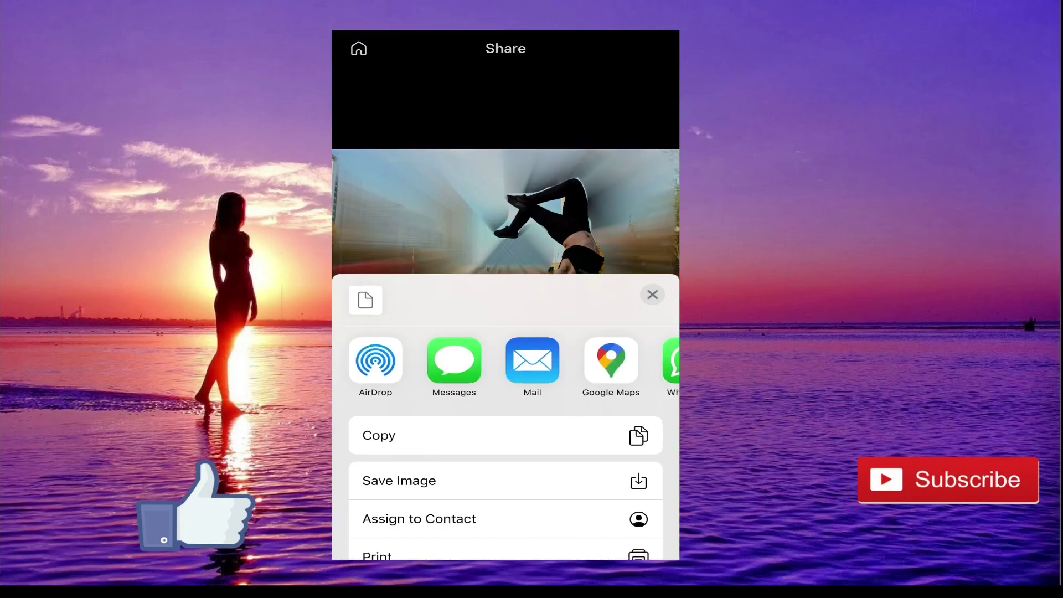
click(652, 295)
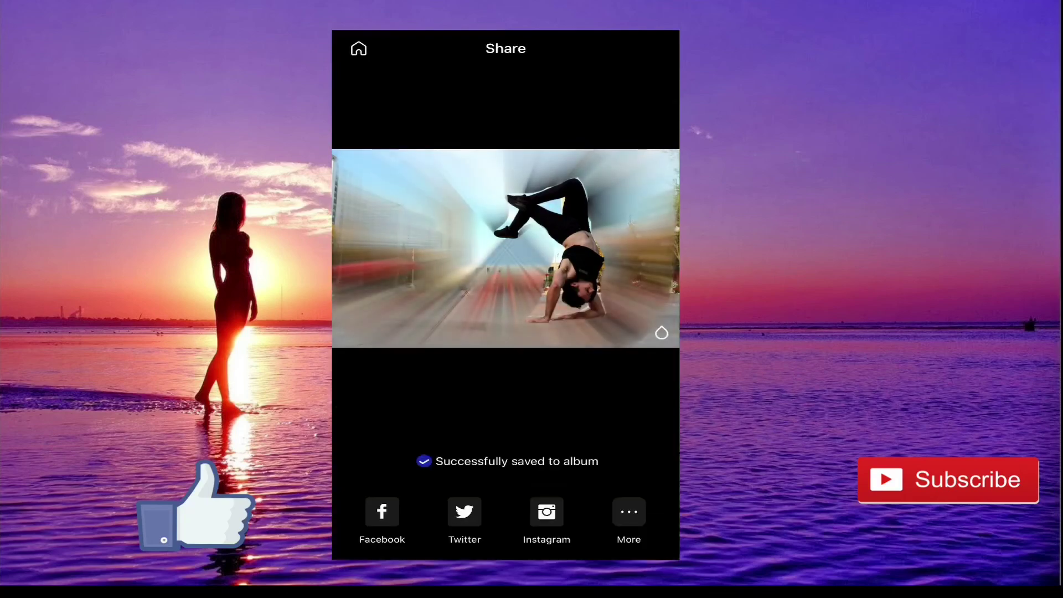